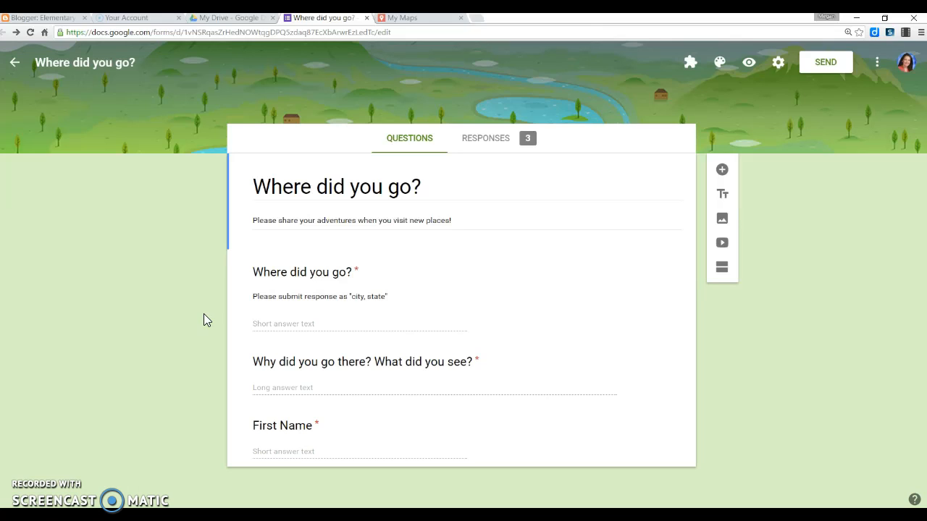
# Step: Open the form's responses summary and view the responses in a linked spreadsheet
pyautogui.click(490, 144)
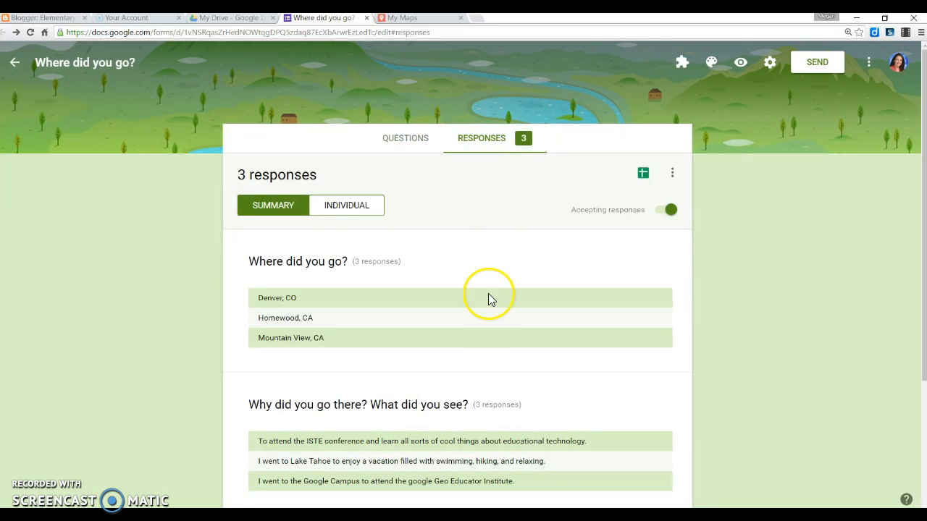
pyautogui.scroll(-2, 487, 318)
pyautogui.scroll(-1, 485, 322)
pyautogui.scroll(3, 486, 321)
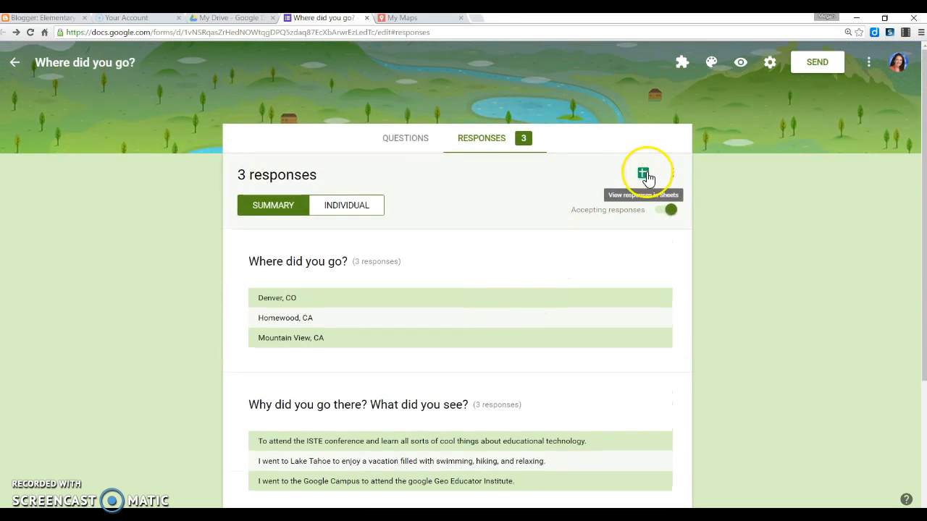
pyautogui.click(644, 175)
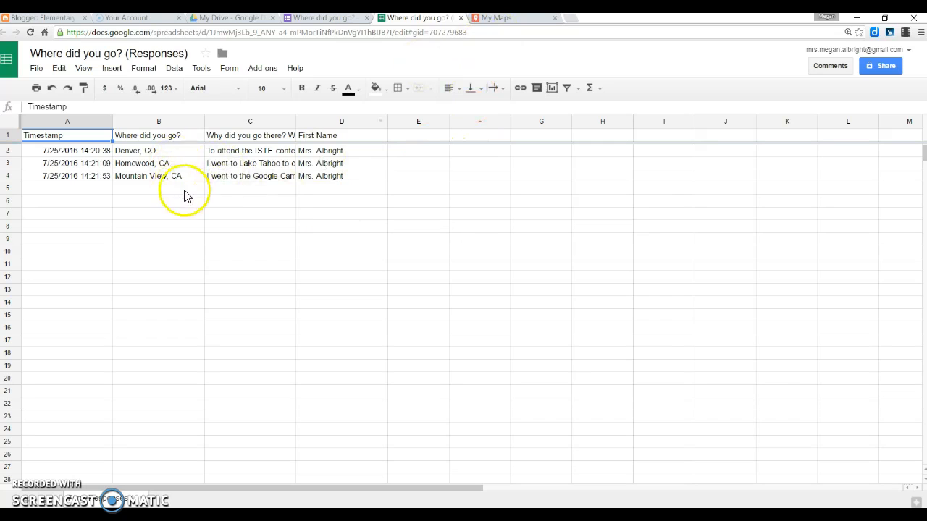
# Step: Switch to My Maps, create a new map and title it 'Fourth Graders on the Move!'
pyautogui.click(496, 18)
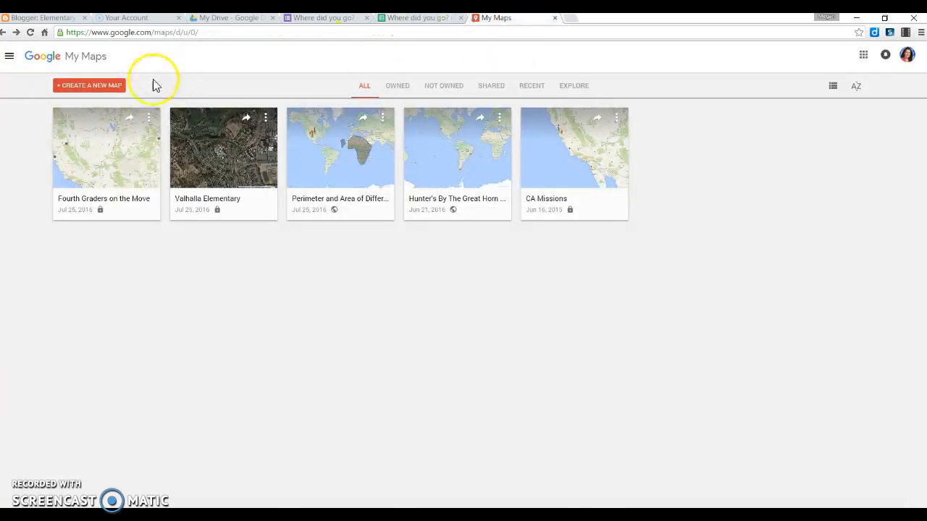
pyautogui.click(104, 86)
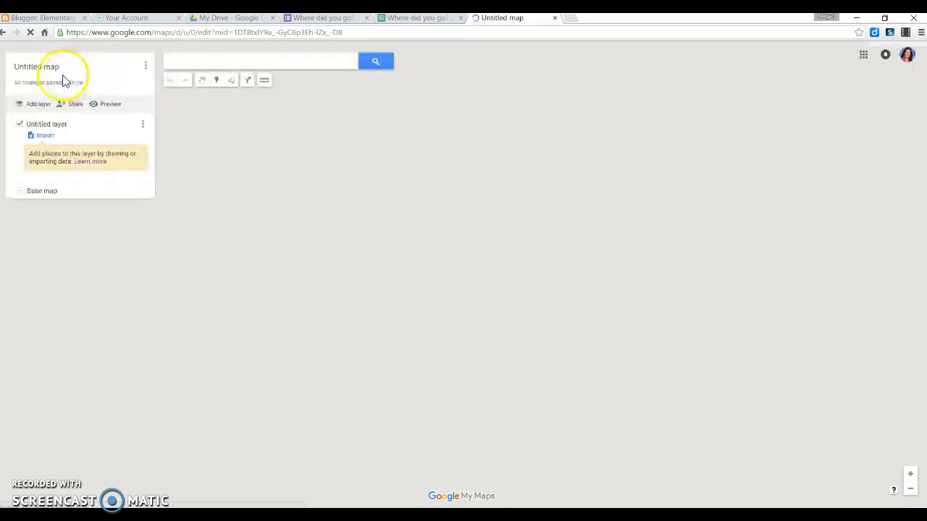
pyautogui.click(51, 67)
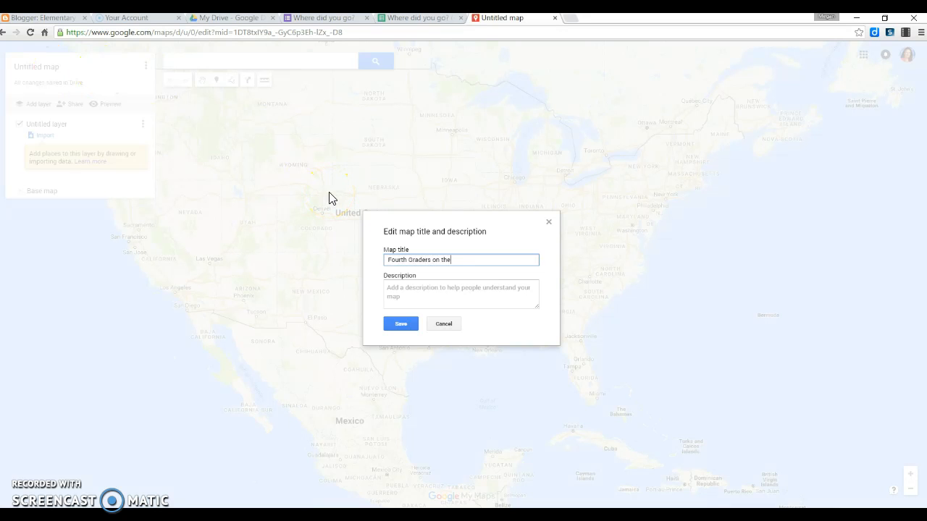
pyautogui.click(405, 282)
pyautogui.click(402, 324)
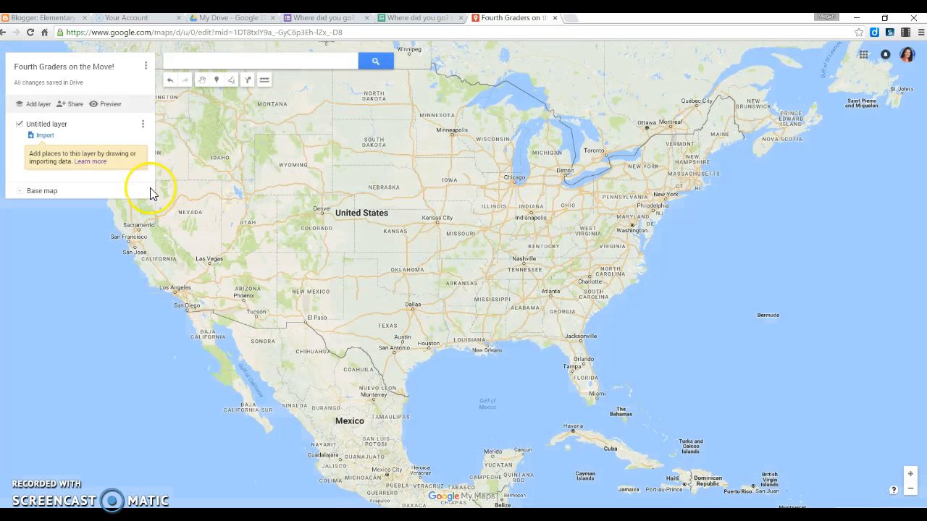
# Step: Import the 'Where did you go? (Responses)' spreadsheet from Google Drive into the untitled layer
pyautogui.click(45, 138)
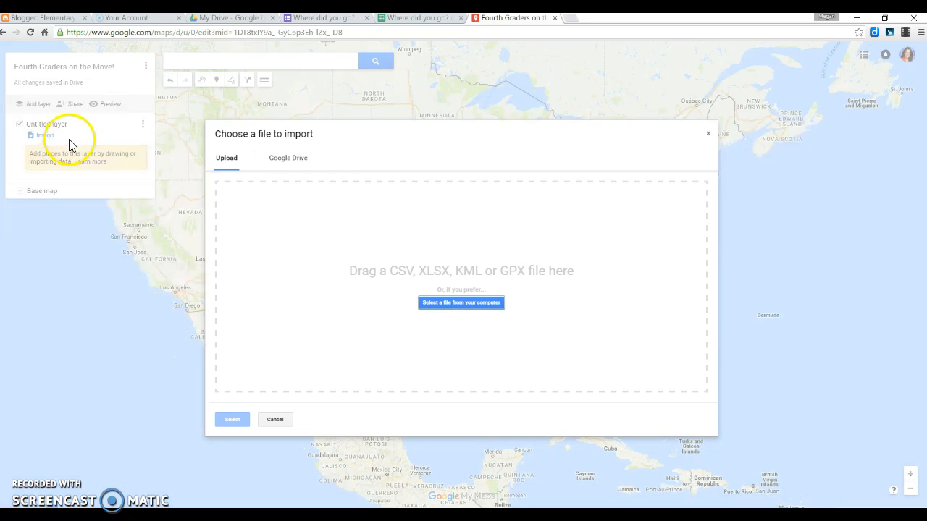
pyautogui.click(290, 168)
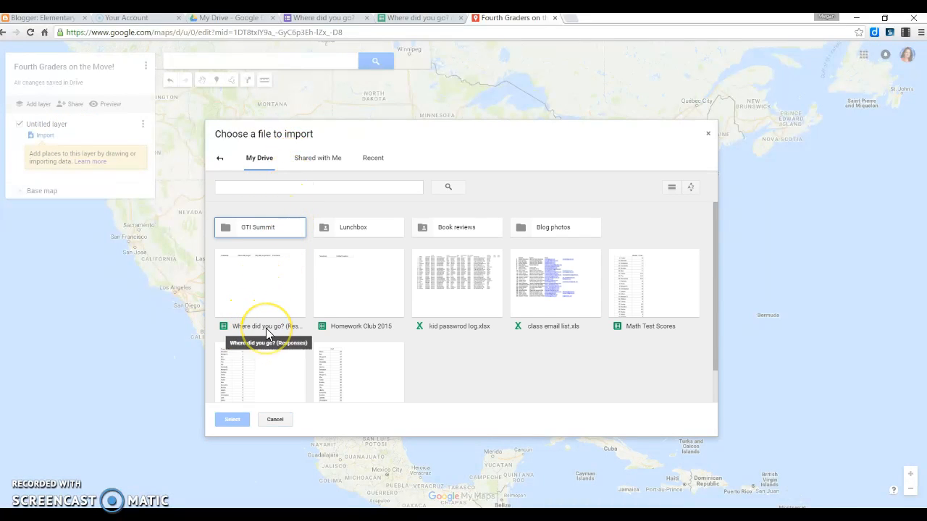
pyautogui.click(250, 296)
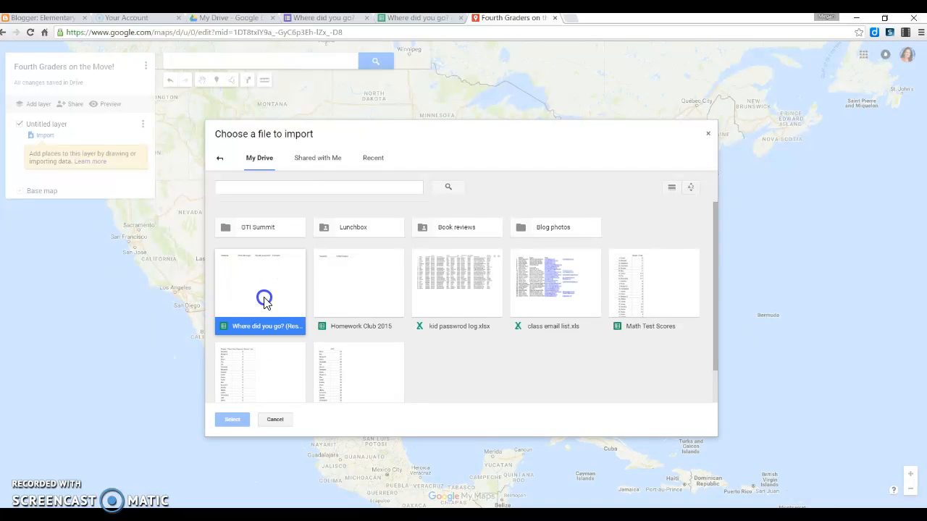
pyautogui.click(234, 421)
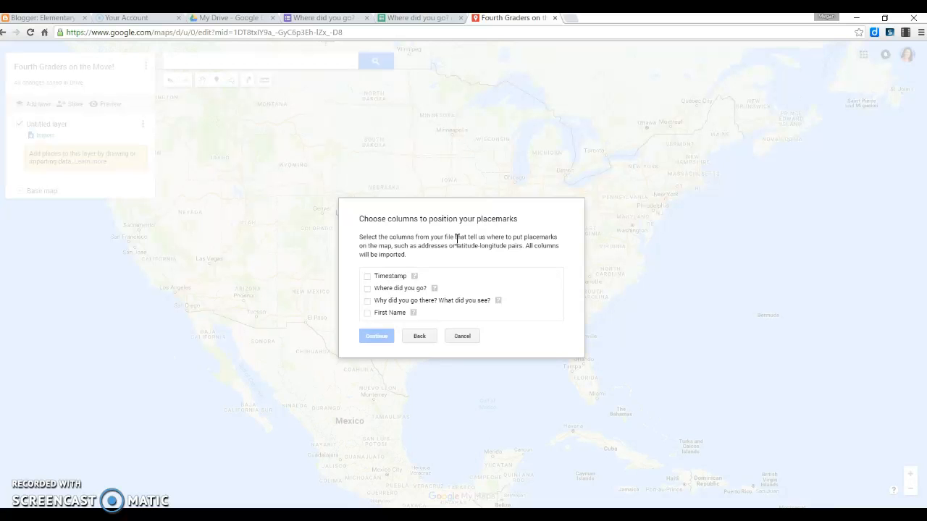
# Step: Position placemarks using the 'Where did you go?' column and title the markers with 'First Name'
pyautogui.click(366, 288)
pyautogui.click(375, 337)
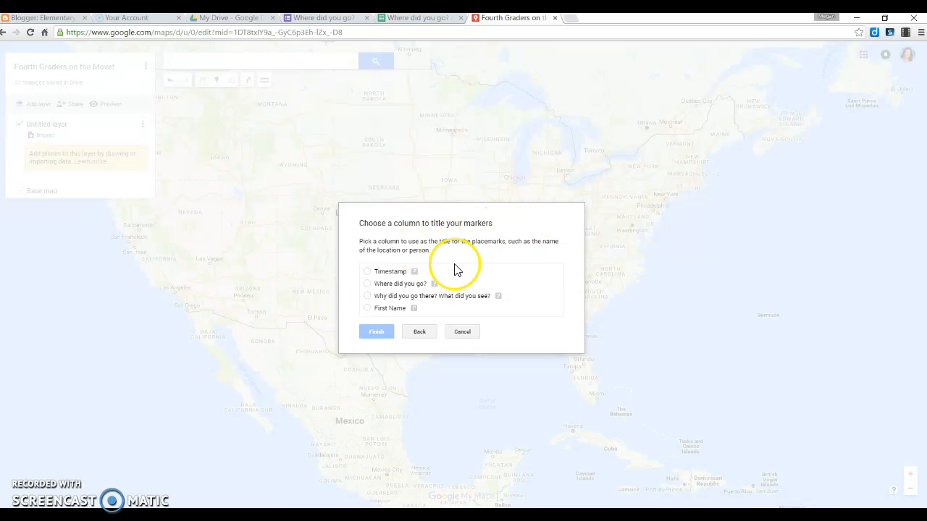
pyautogui.click(368, 310)
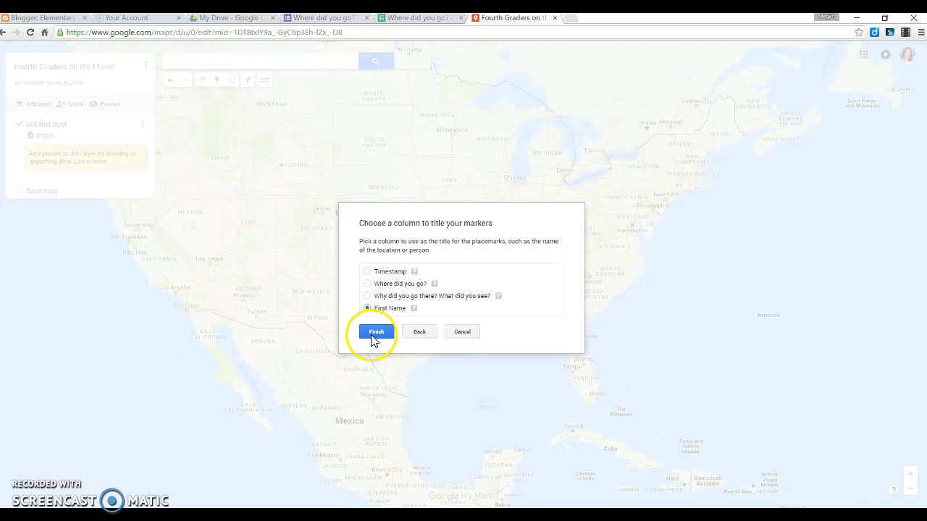
pyautogui.click(373, 333)
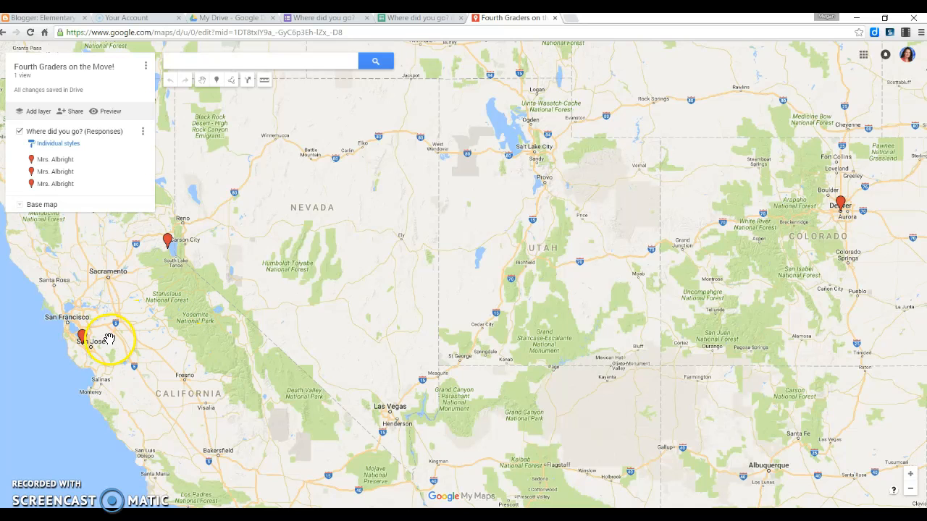
# Step: Open the Lake Tahoe placemark and read its response details before closing the popup
pyautogui.click(167, 243)
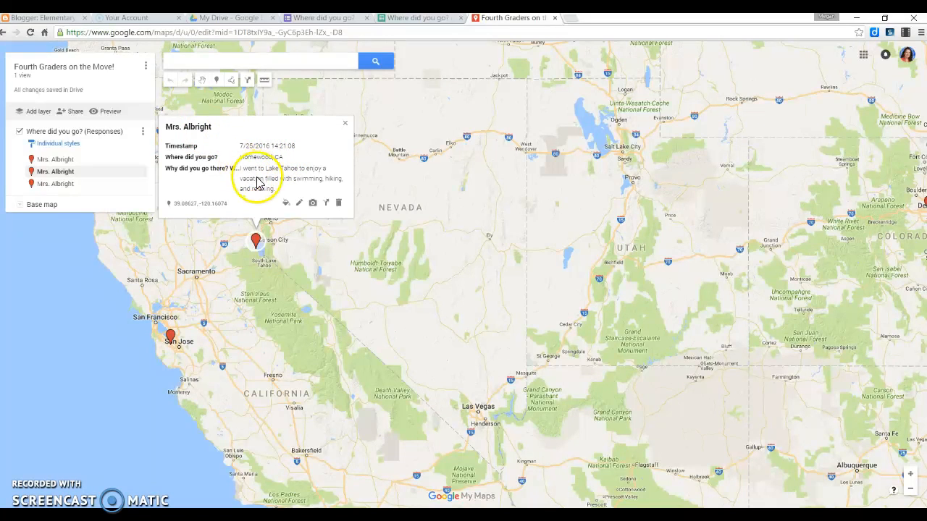
pyautogui.moveTo(279, 191); pyautogui.dragTo(247, 174)
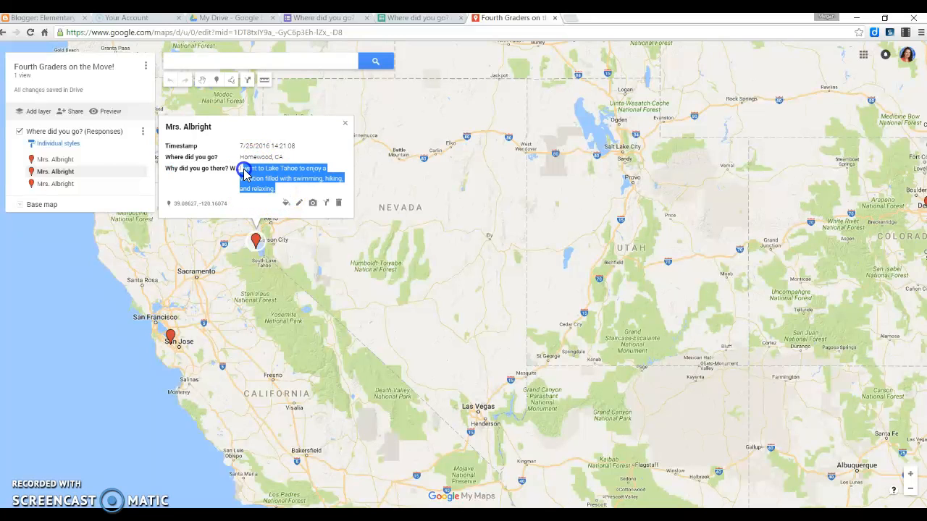
pyautogui.moveTo(237, 174)
pyautogui.mouseDown()
pyautogui.moveTo(228, 197)
pyautogui.moveTo(321, 207)
pyautogui.moveTo(315, 185)
pyautogui.mouseUp()
pyautogui.click(316, 186)
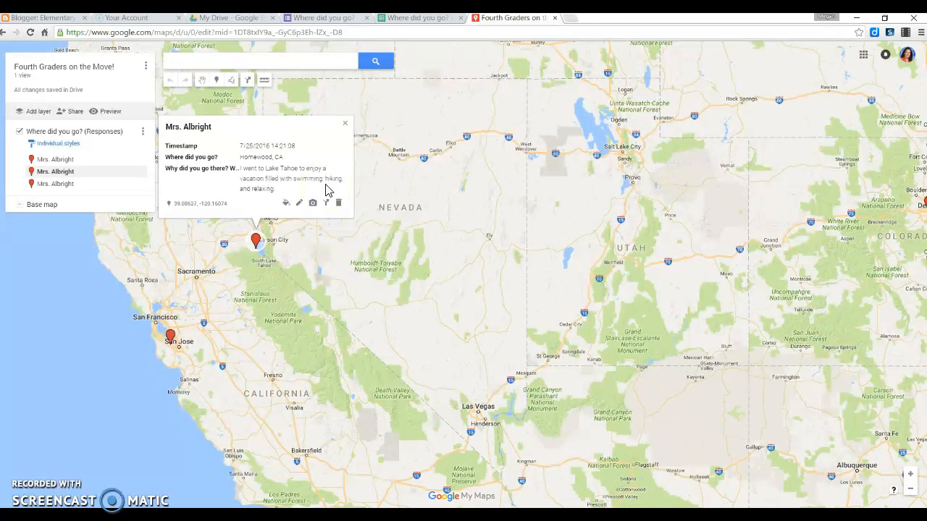
pyautogui.click(346, 120)
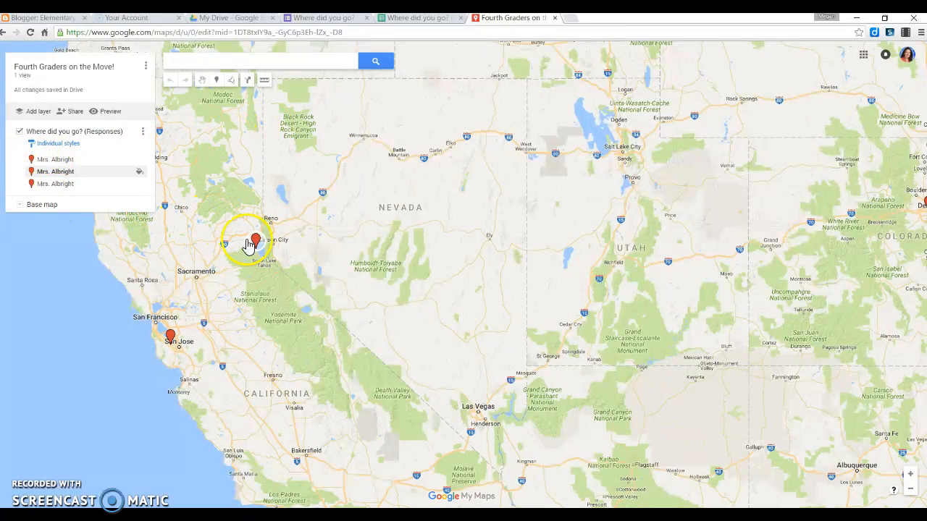
# Step: Change the Homewood, CA placemark's icon to a custom icon using the profile photo from your photos
pyautogui.click(145, 171)
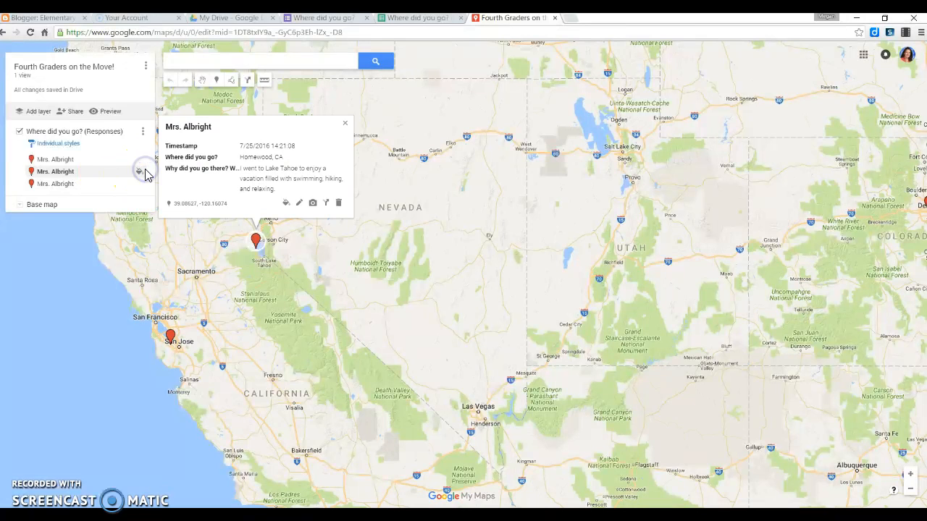
pyautogui.click(142, 171)
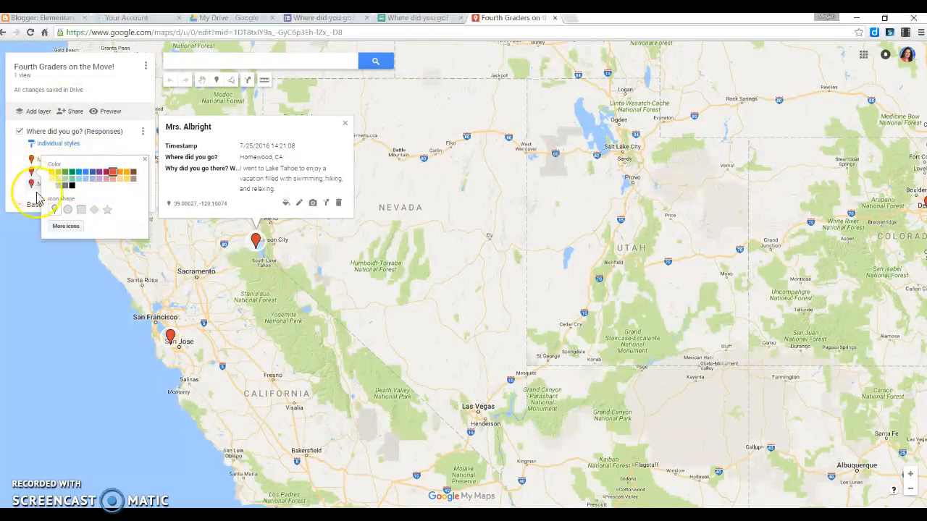
pyautogui.click(145, 158)
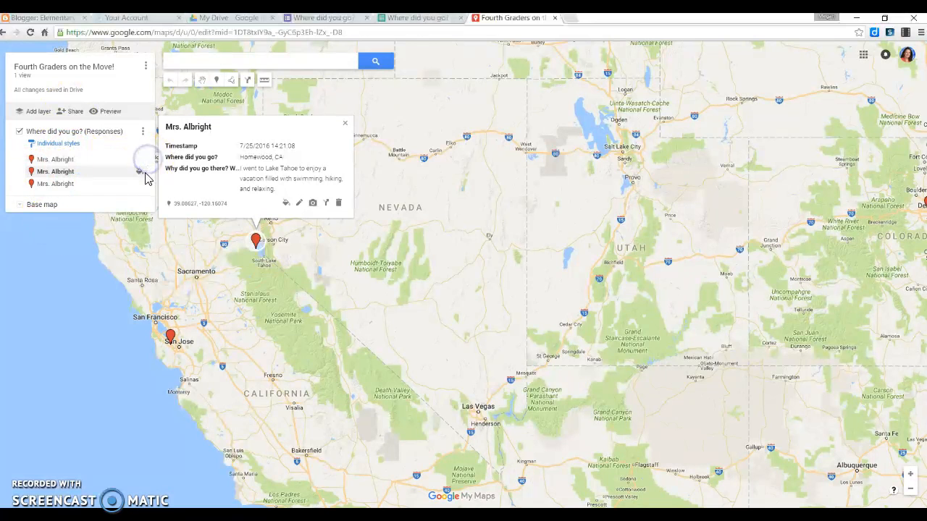
pyautogui.click(145, 174)
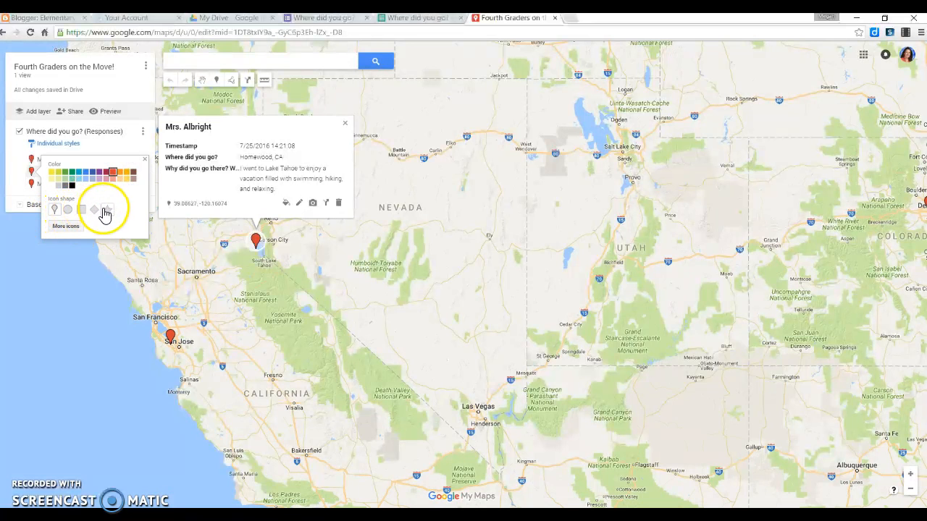
pyautogui.click(65, 227)
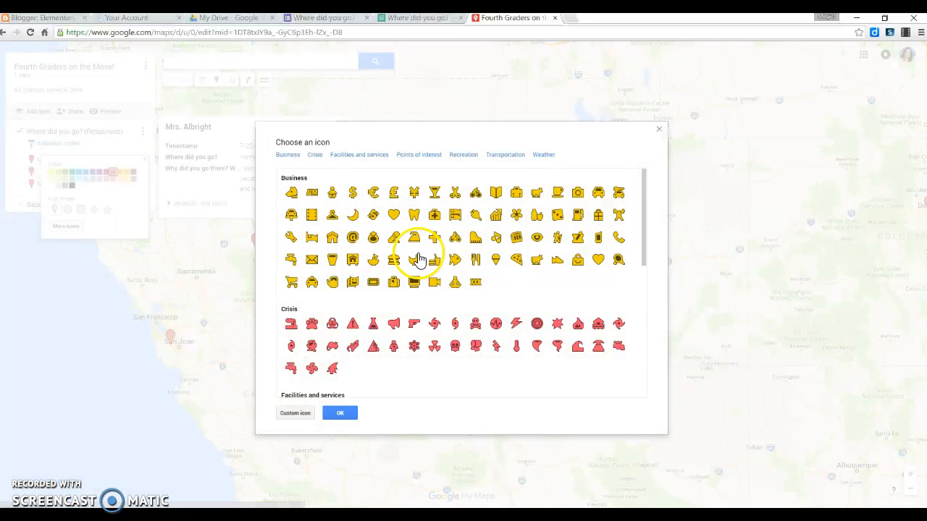
pyautogui.scroll(-3, 535, 284)
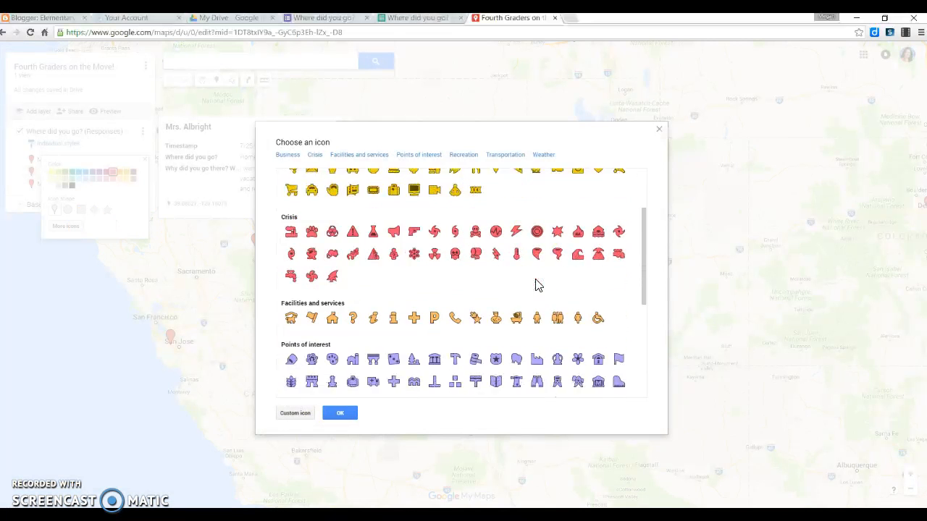
pyautogui.scroll(-4, 536, 284)
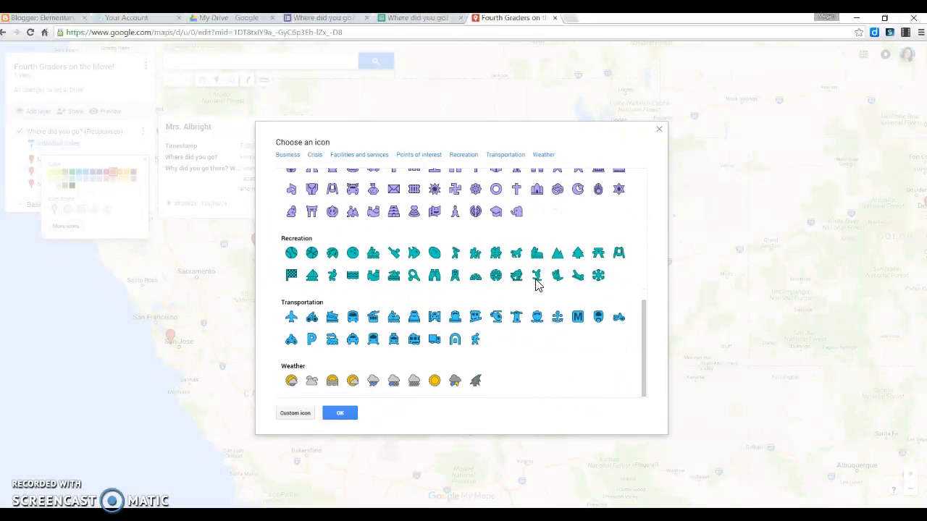
pyautogui.click(295, 415)
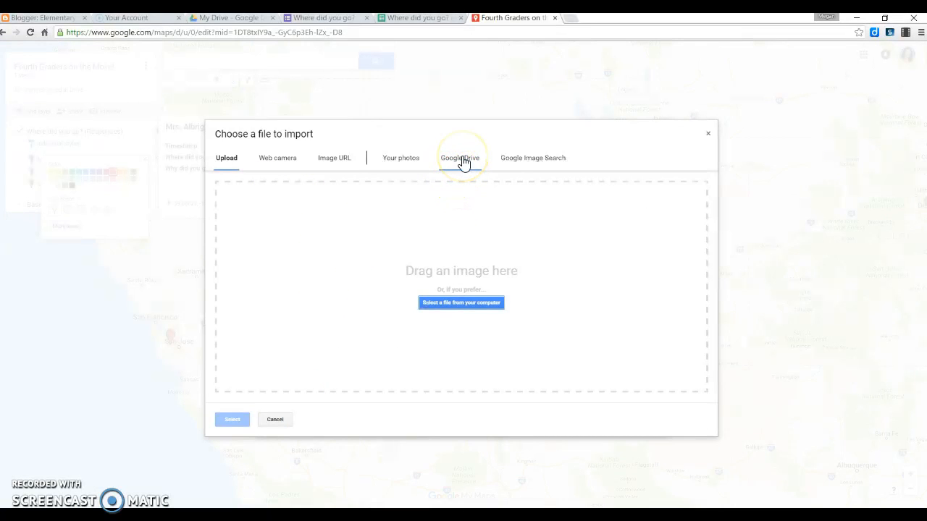
pyautogui.click(410, 160)
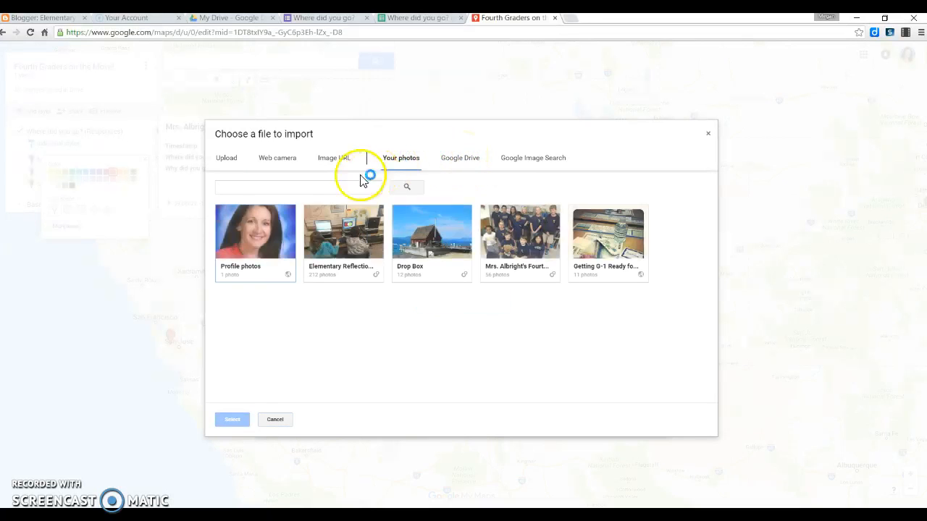
pyautogui.click(260, 238)
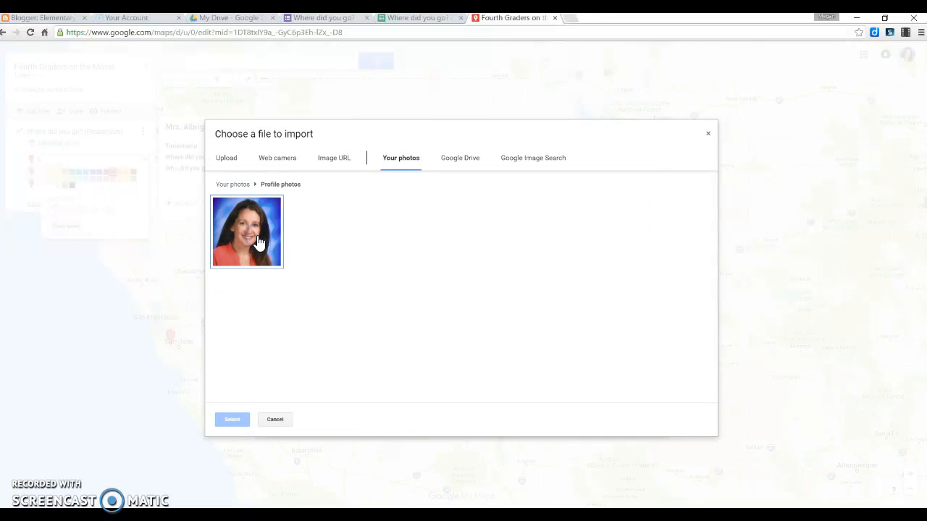
pyautogui.click(247, 241)
pyautogui.click(233, 420)
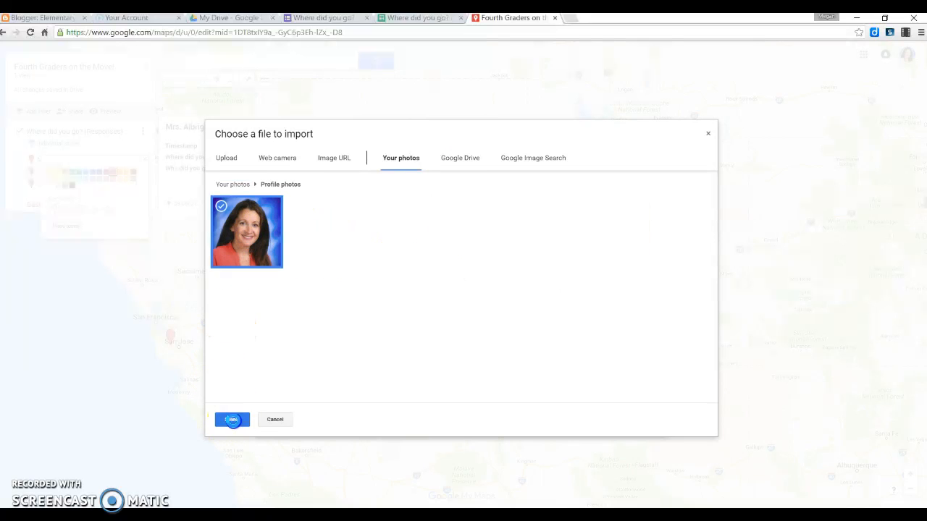
pyautogui.click(334, 413)
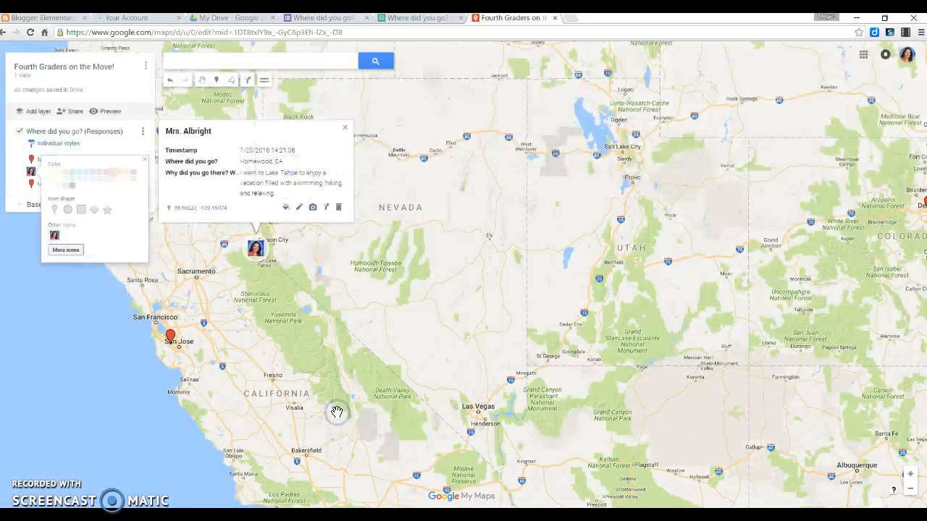
pyautogui.click(296, 306)
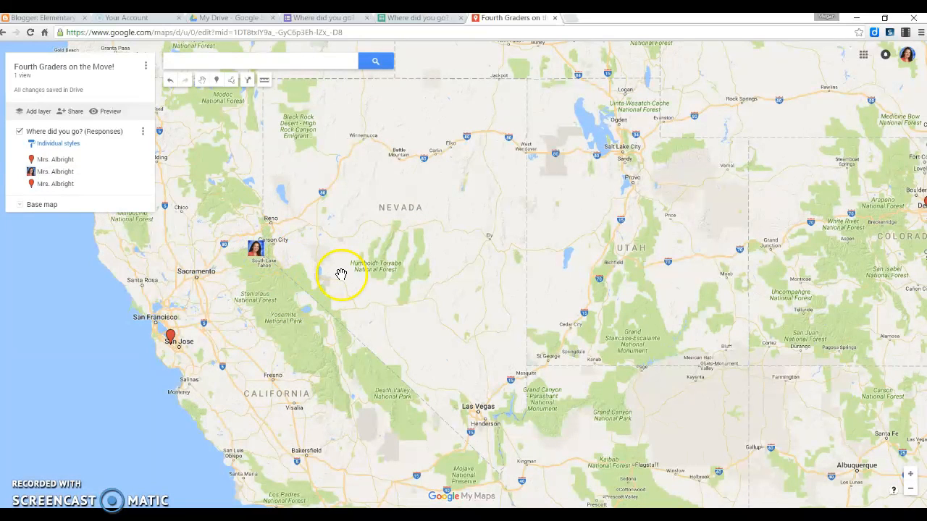
pyautogui.moveTo(485, 294); pyautogui.dragTo(399, 305)
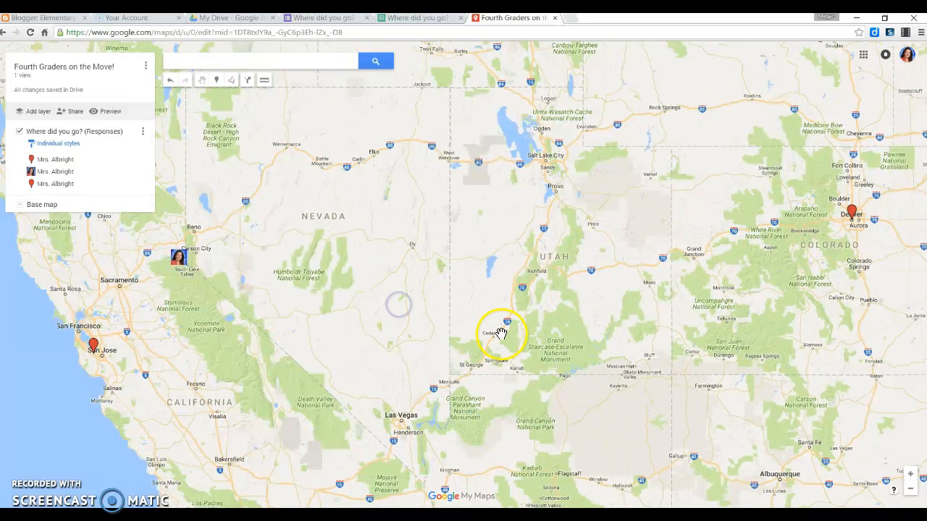